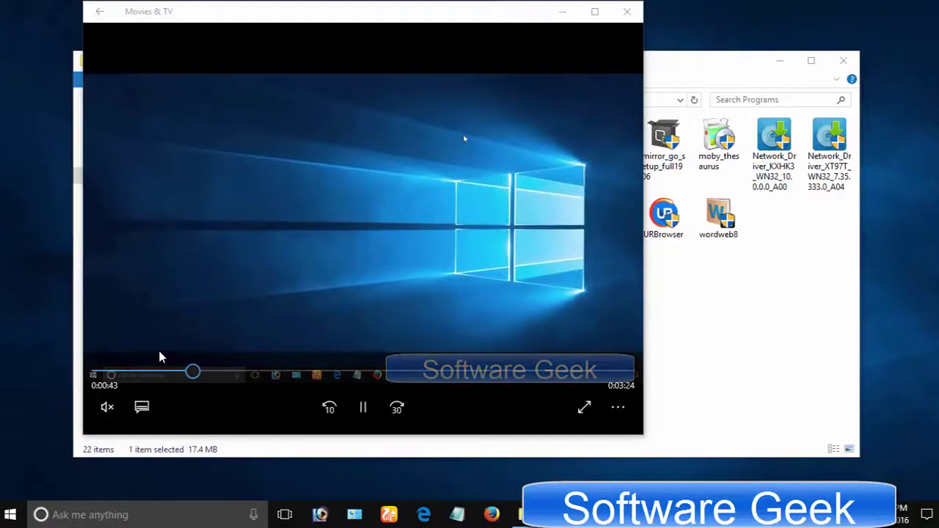
# Skim through the Windows 10 download video in the player and close it
pyautogui.moveTo(194, 373); pyautogui.dragTo(473, 371)
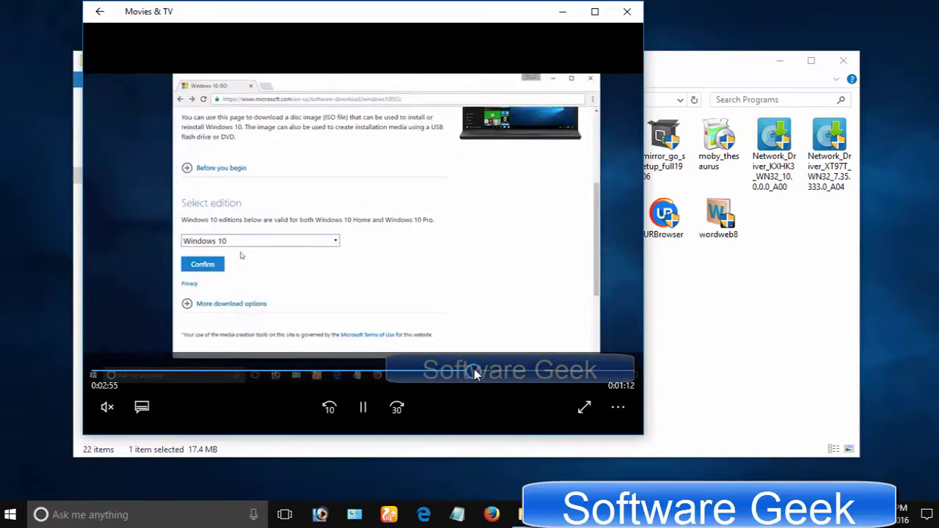
pyautogui.moveTo(558, 373); pyautogui.dragTo(331, 372)
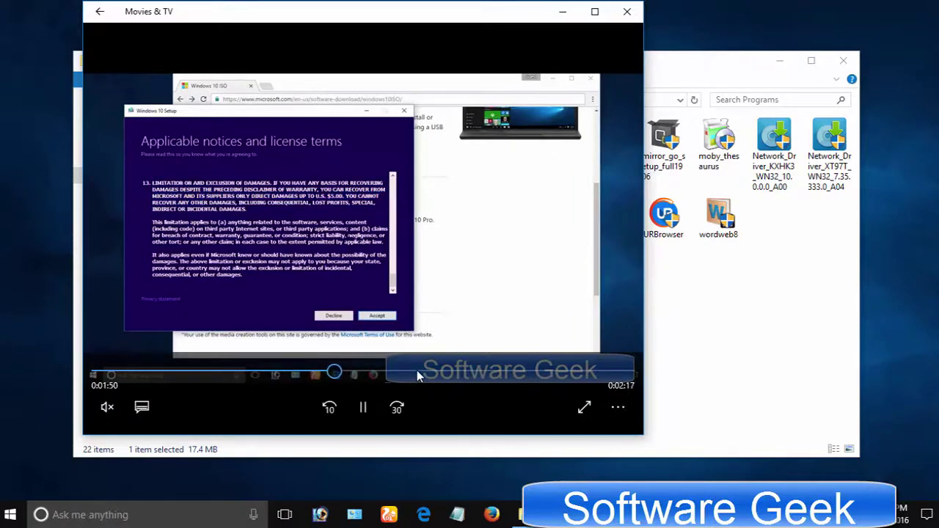
pyautogui.click(627, 15)
# Check the drives under This PC and view the Windows 10 Setup license terms through to the end
pyautogui.press('super+e')
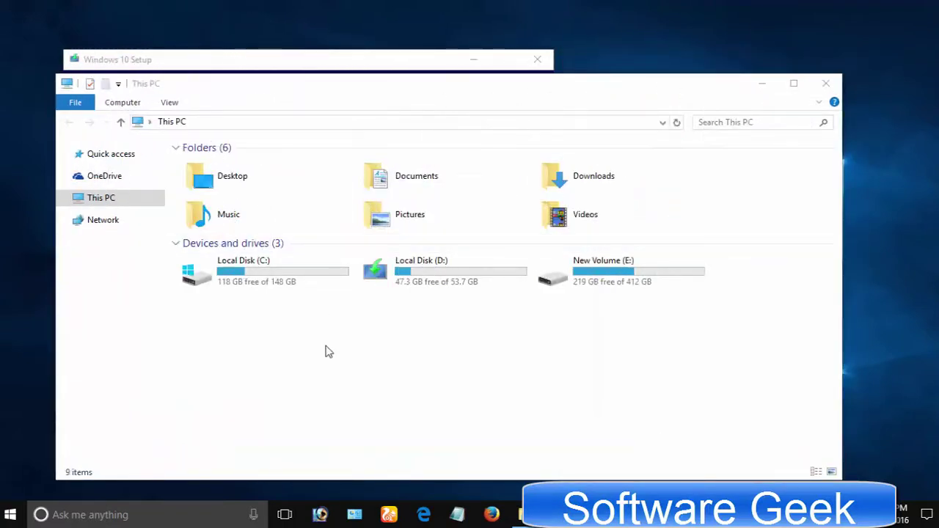
pyautogui.click(264, 290)
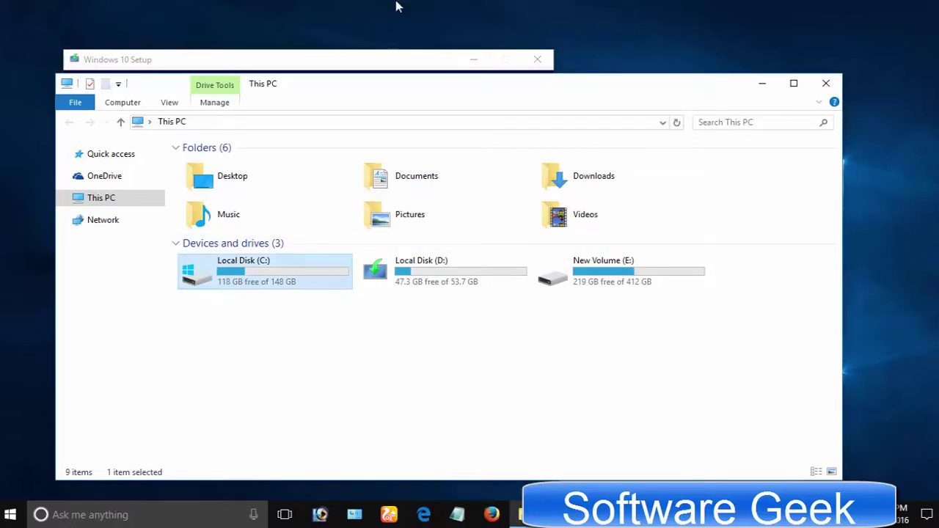
pyautogui.click(348, 66)
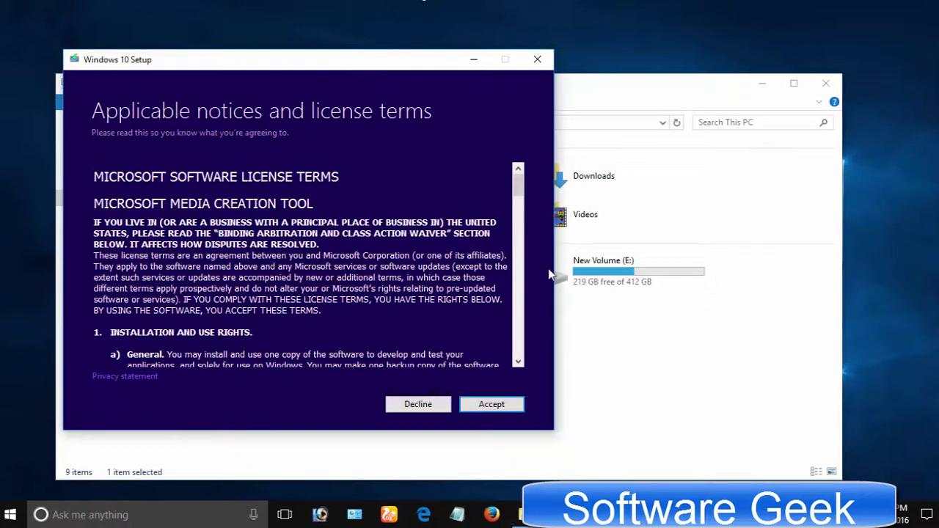
pyautogui.moveTo(517, 189); pyautogui.dragTo(515, 356)
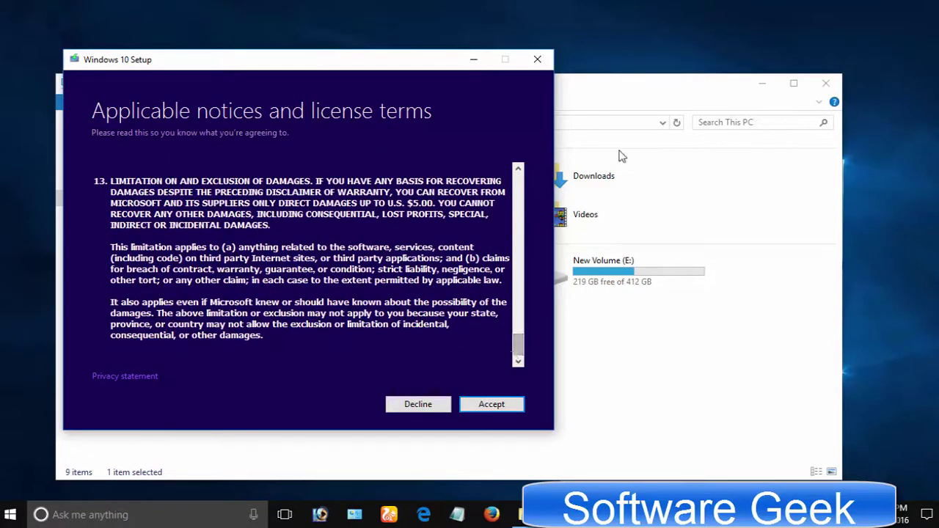
pyautogui.click(613, 80)
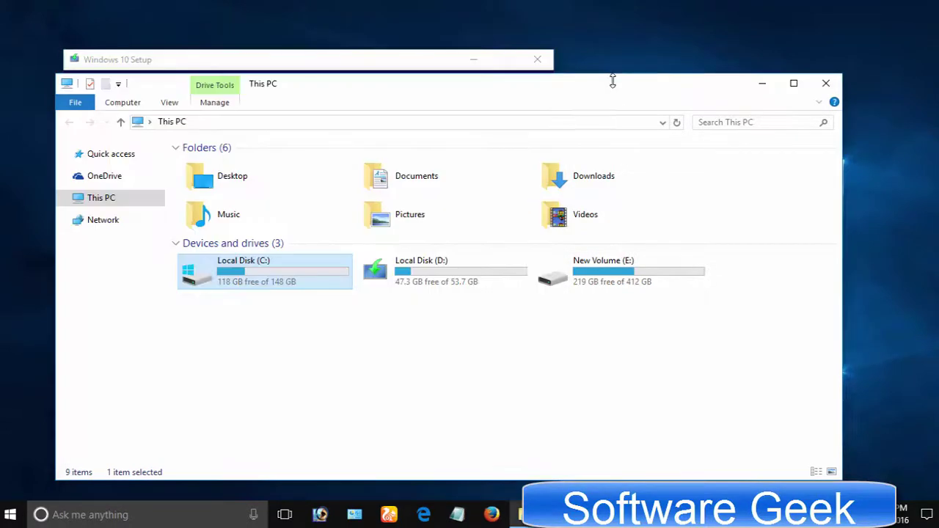
pyautogui.click(335, 66)
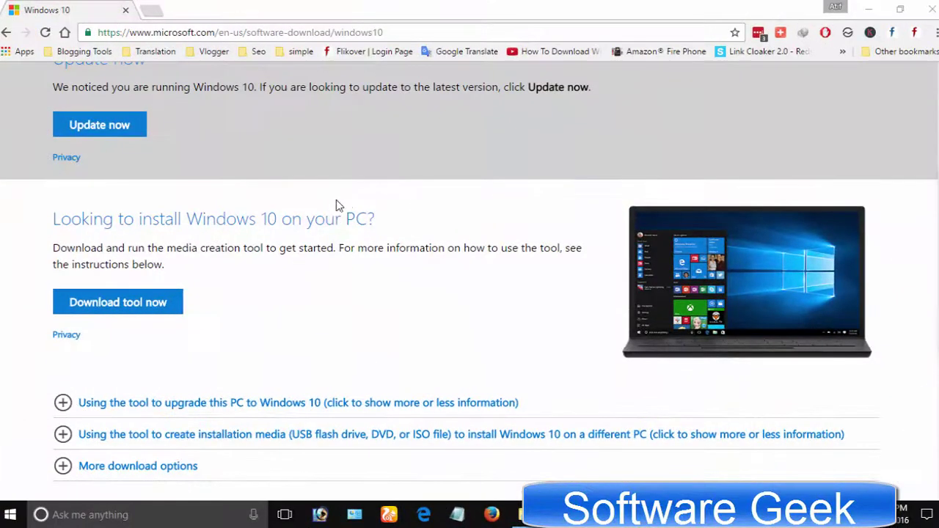
# Download the media creation tool from Microsoft's Windows 10 download page
pyautogui.click(132, 306)
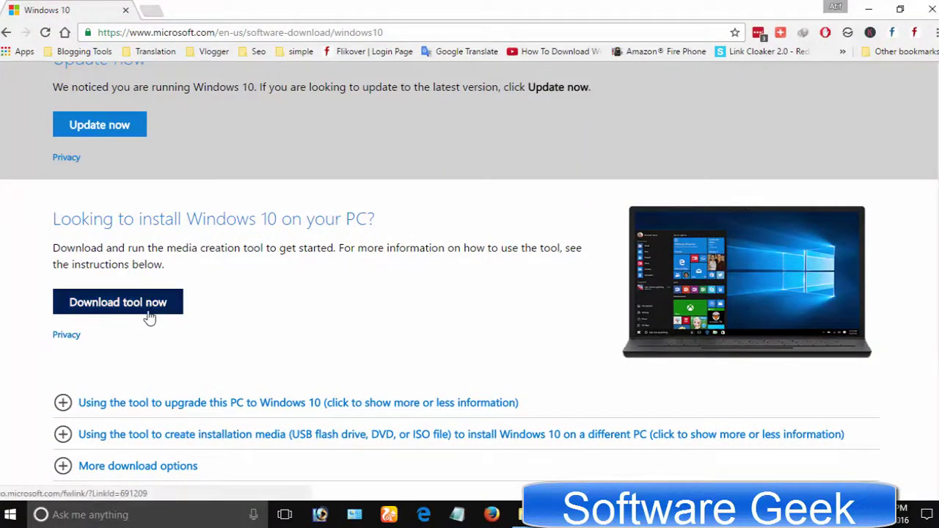
pyautogui.click(367, 32)
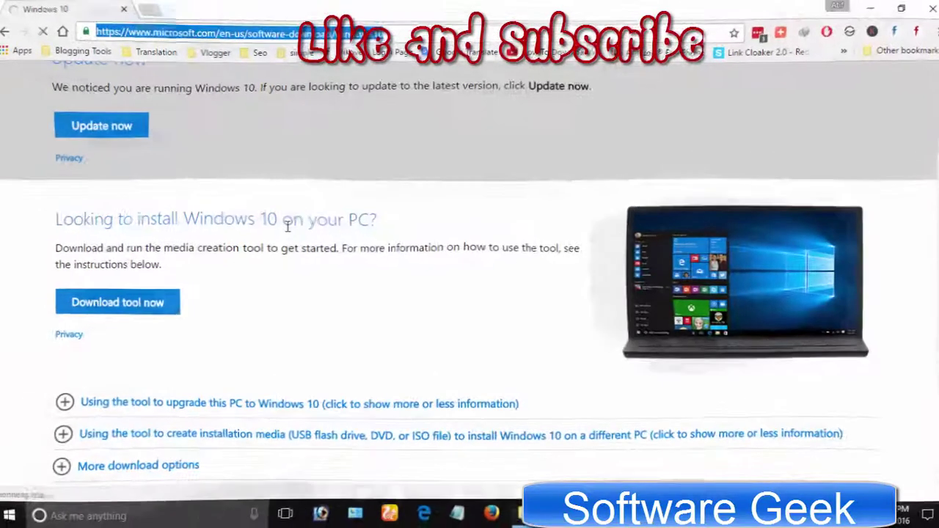
pyautogui.click(431, 301)
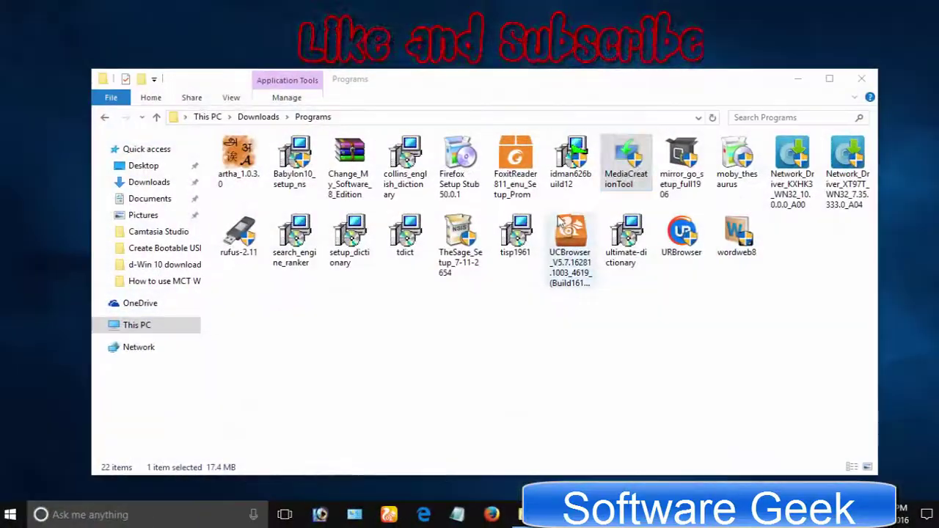
# Run MediaCreationTool from the Programs download folder and accept its license terms
pyautogui.doubleClick(642, 170)
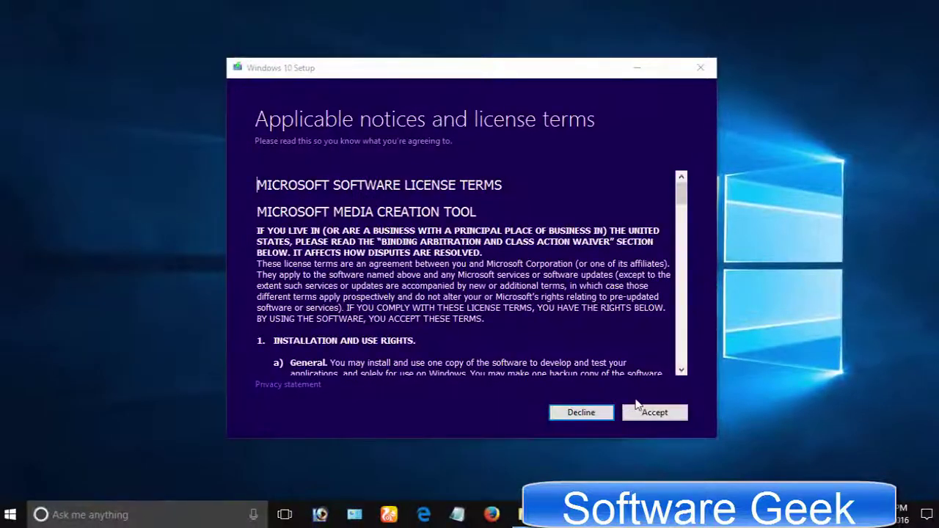
pyautogui.click(655, 412)
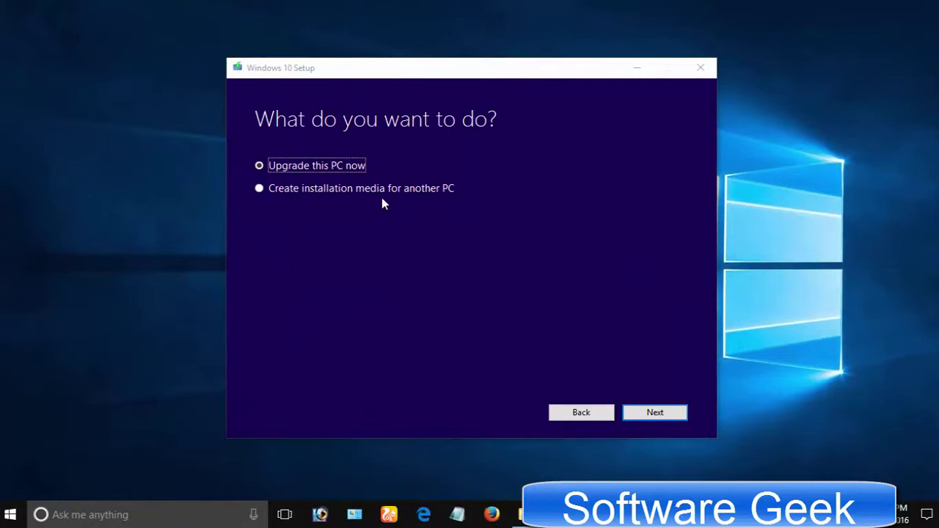
# Choose to create installation media for another PC and turn off the recommended options for this PC
pyautogui.click(389, 190)
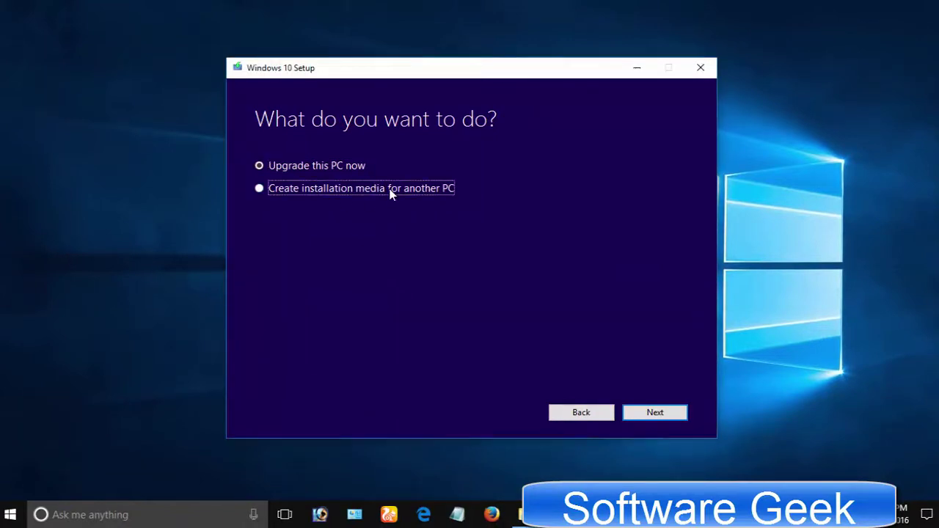
pyautogui.click(631, 411)
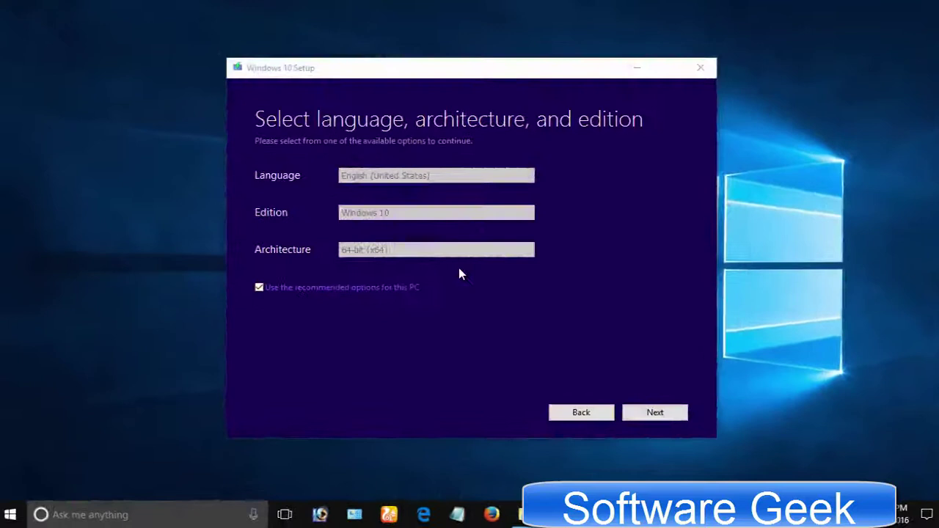
pyautogui.click(462, 196)
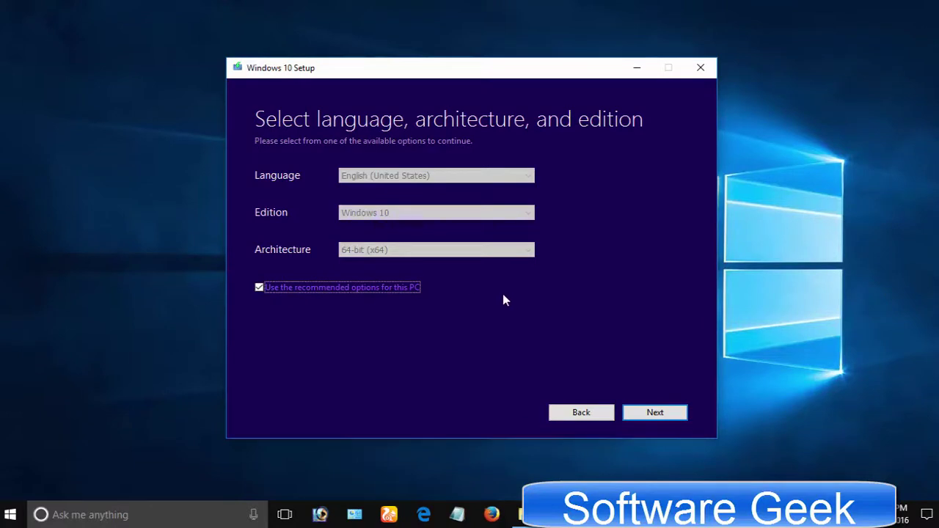
pyautogui.click(260, 288)
pyautogui.click(258, 289)
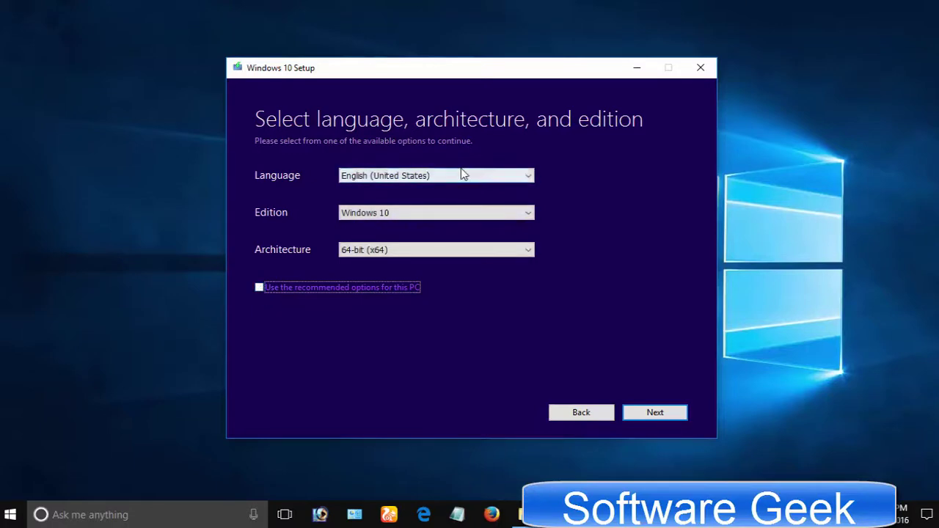
# Review the available languages and editions, keeping English (United States) and Windows 10 selected
pyautogui.click(433, 178)
pyautogui.click(603, 244)
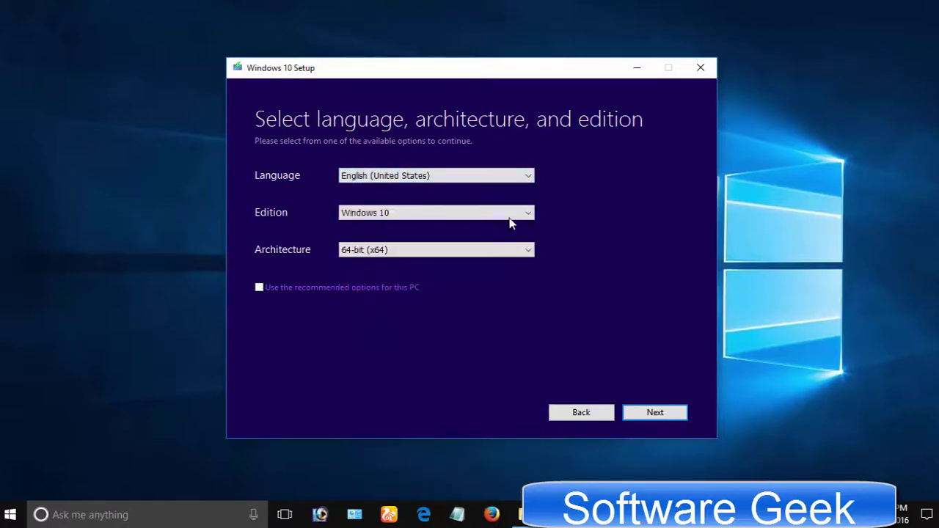
pyautogui.click(509, 220)
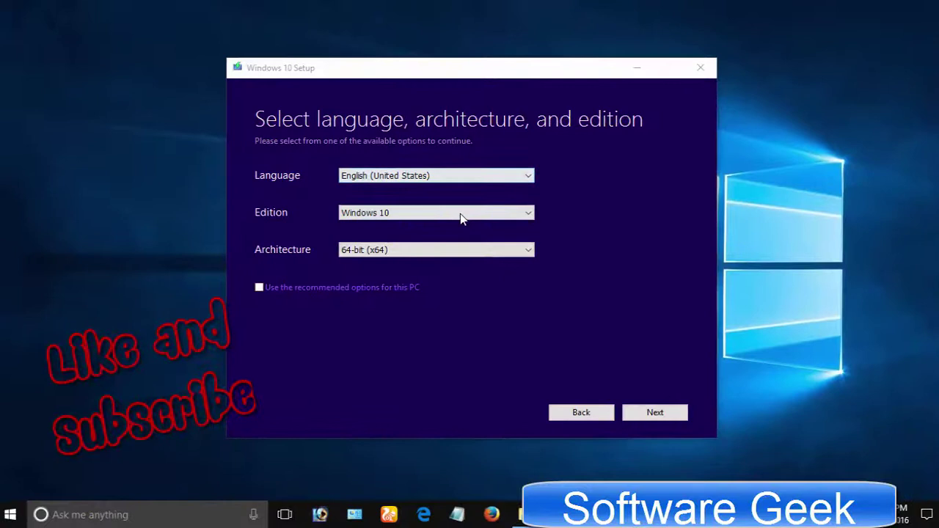
pyautogui.click(459, 213)
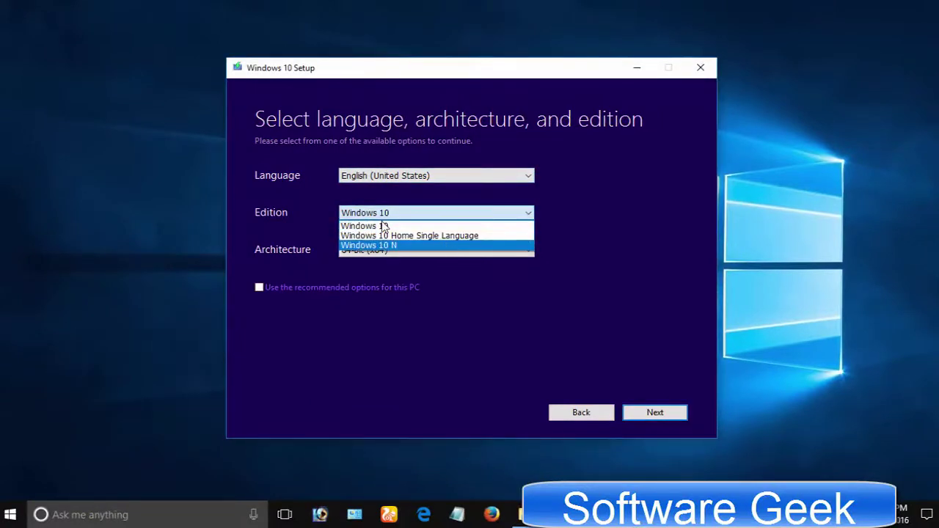
pyautogui.click(324, 214)
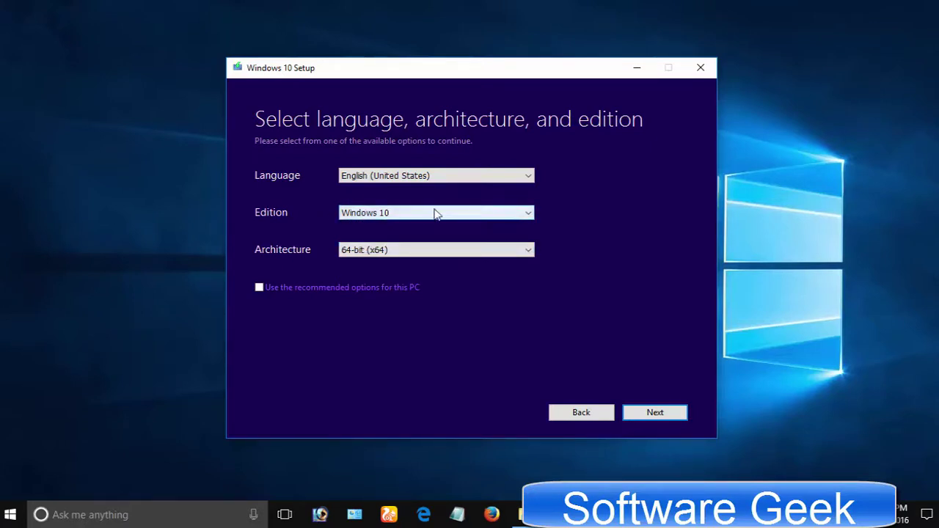
pyautogui.click(415, 215)
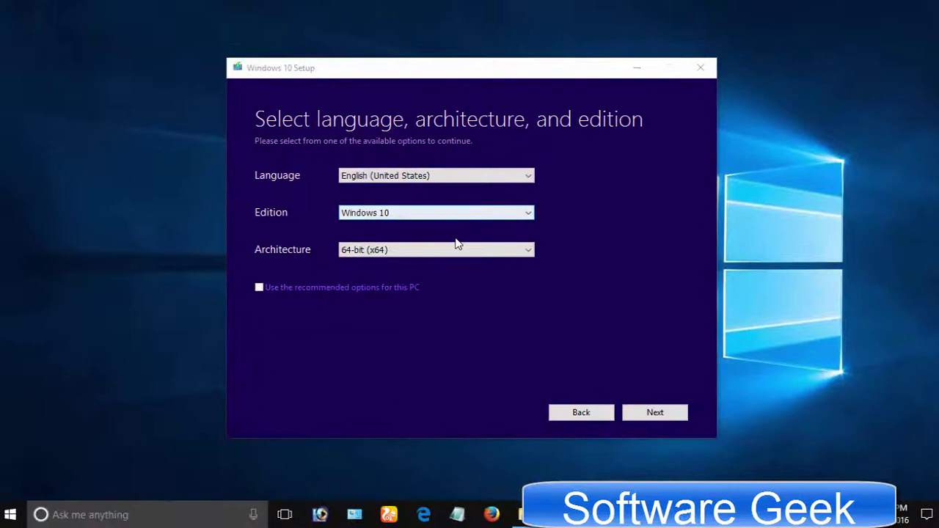
# Set the architecture to Both and continue to the media selection
pyautogui.click(445, 251)
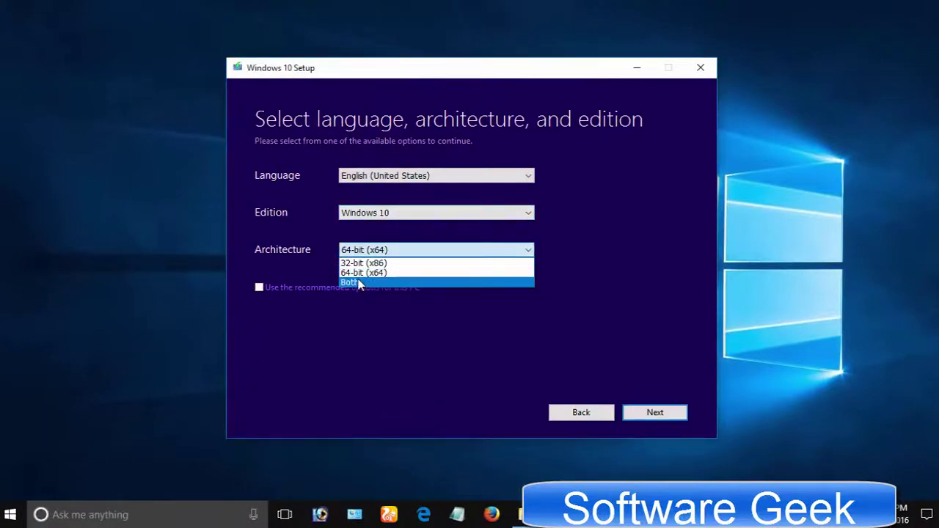
pyautogui.click(356, 281)
pyautogui.click(634, 415)
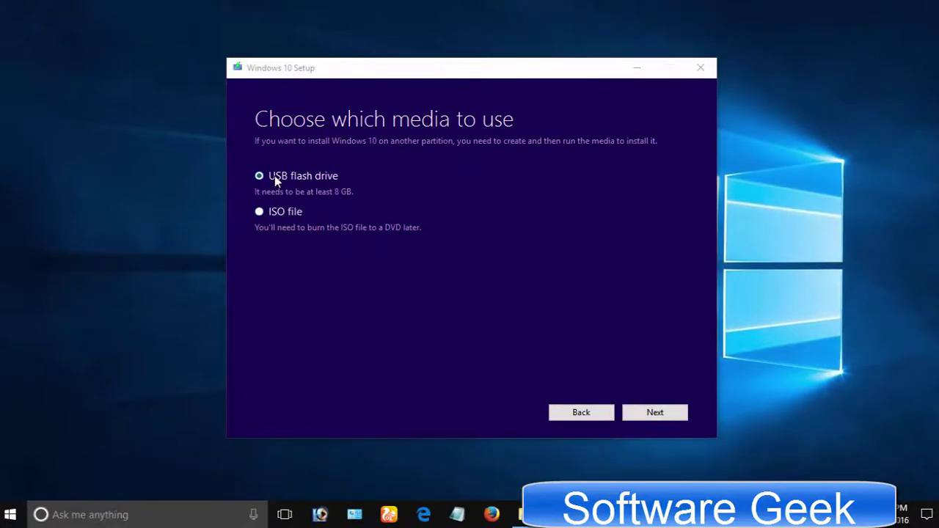
# Try the USB flash drive and ISO file media options alternately, ending on ISO file
pyautogui.click(275, 175)
pyautogui.click(278, 213)
pyautogui.click(269, 180)
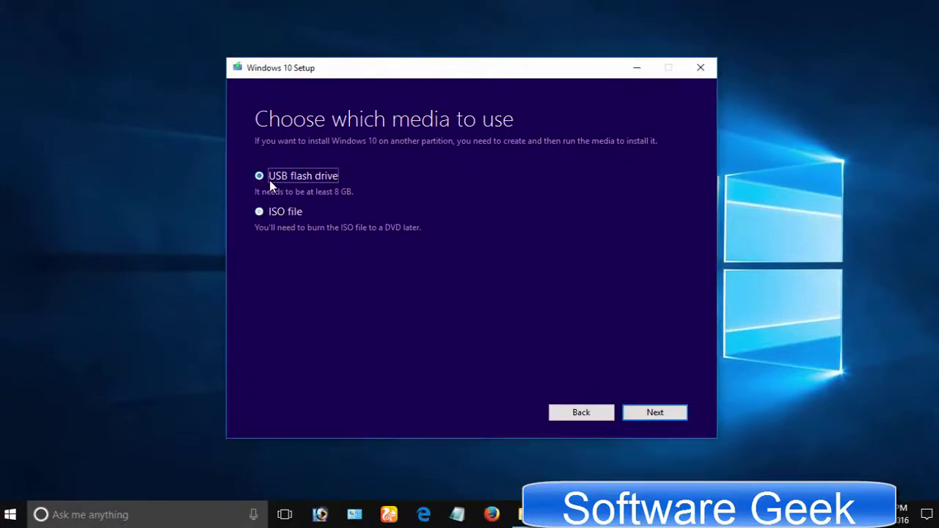
pyautogui.click(286, 211)
pyautogui.click(280, 187)
pyautogui.click(295, 211)
pyautogui.click(279, 188)
pyautogui.click(261, 213)
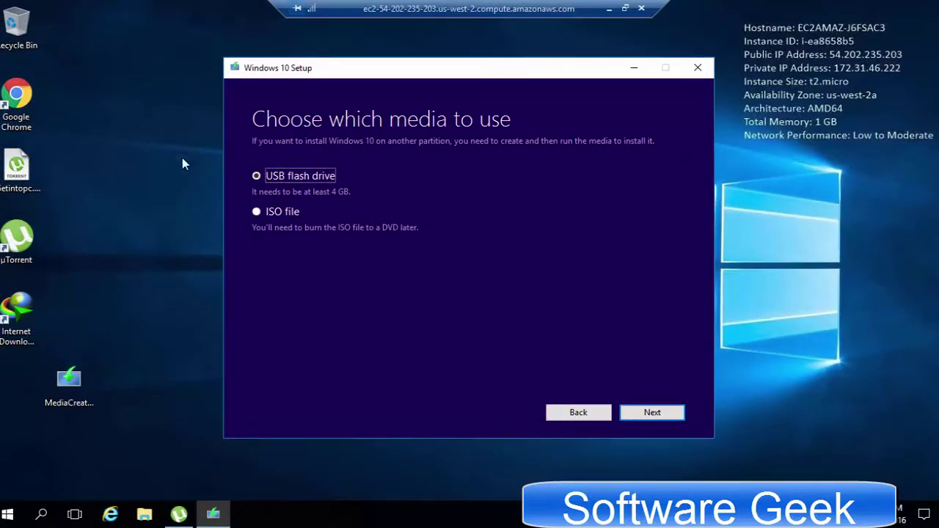
# Choose ISO file as the media and save it as "Windows 10" in the Downloads folder
pyautogui.click(275, 211)
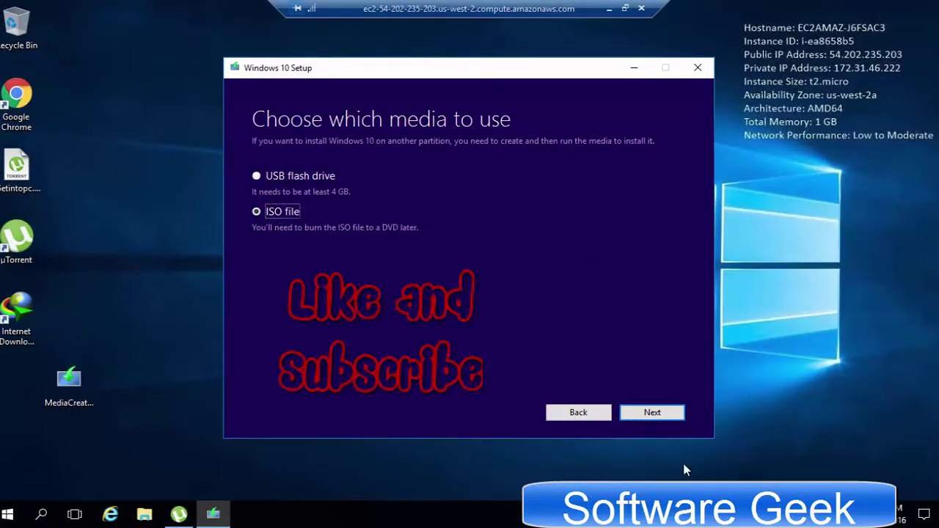
pyautogui.click(682, 417)
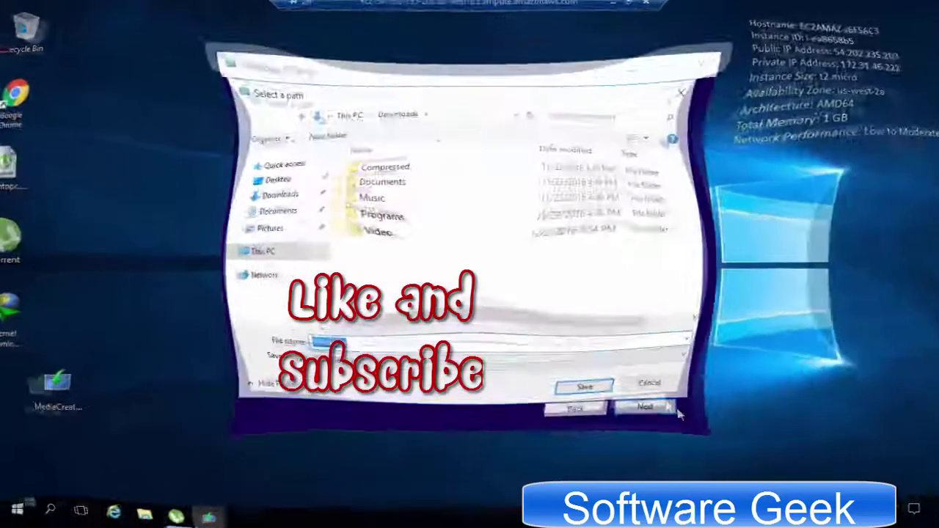
pyautogui.click(387, 339)
pyautogui.write('10')
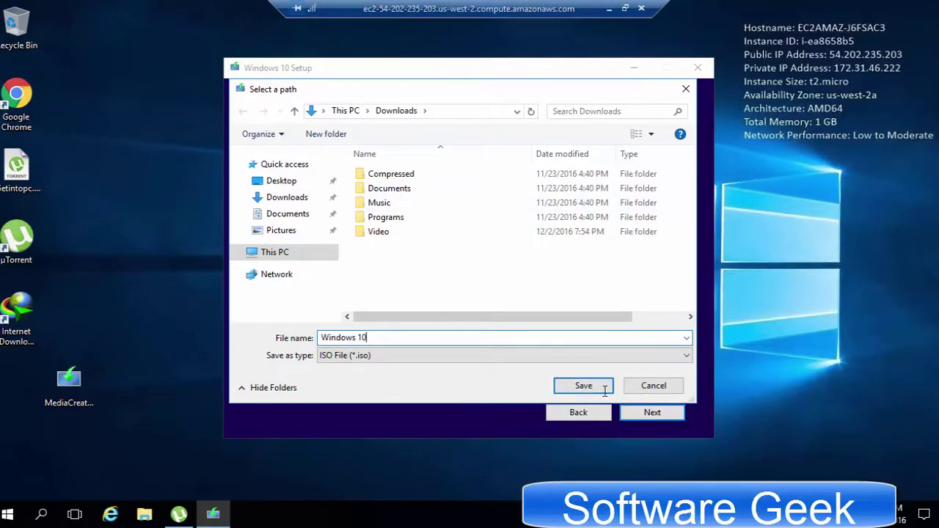
pyautogui.click(583, 387)
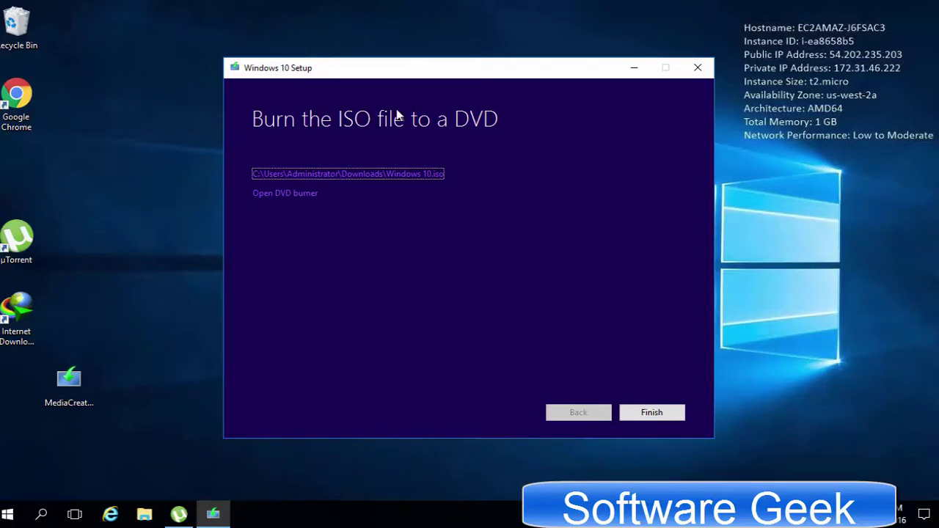
# Open the folder containing the created ISO and select the Windows 10 disc image file
pyautogui.click(375, 176)
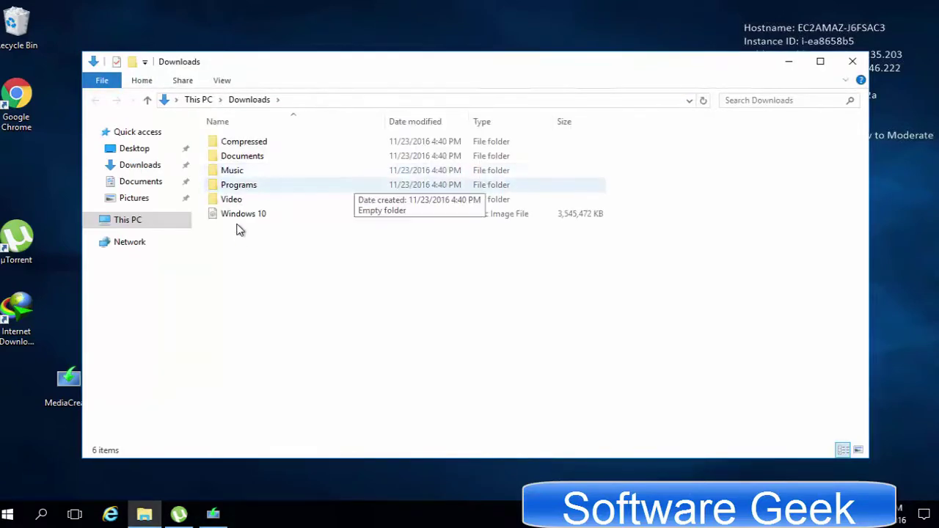
pyautogui.doubleClick(261, 219)
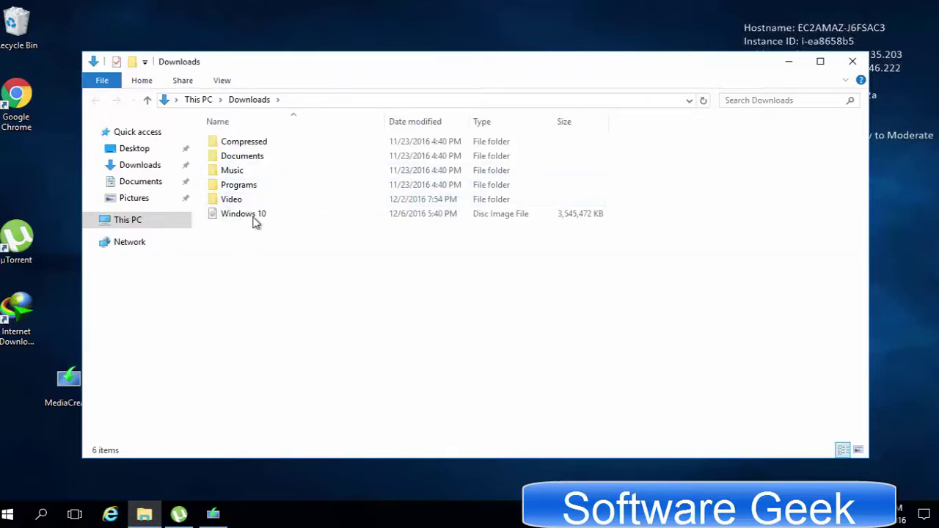
pyautogui.click(261, 218)
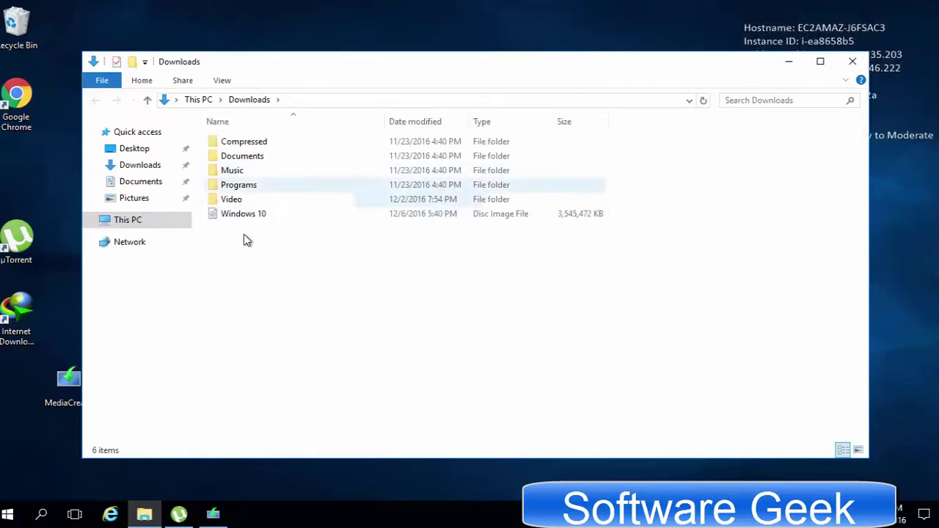
pyautogui.click(329, 218)
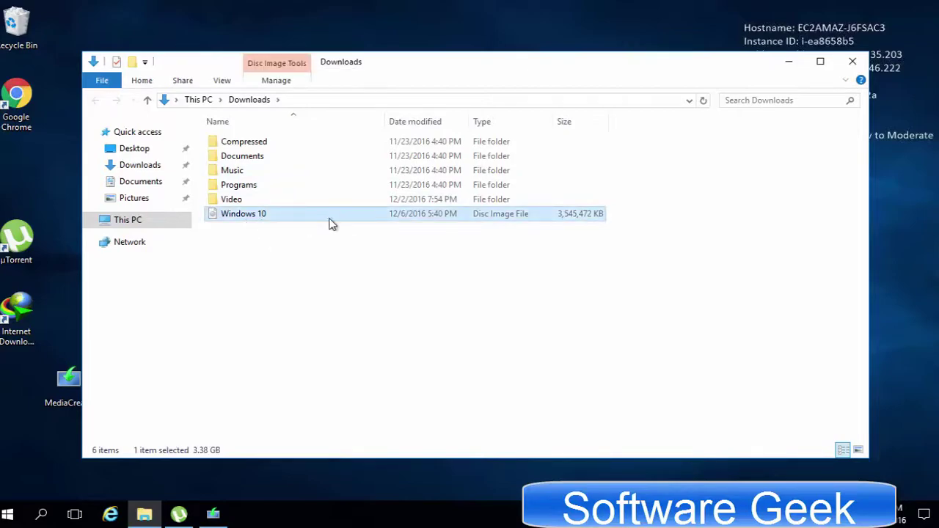